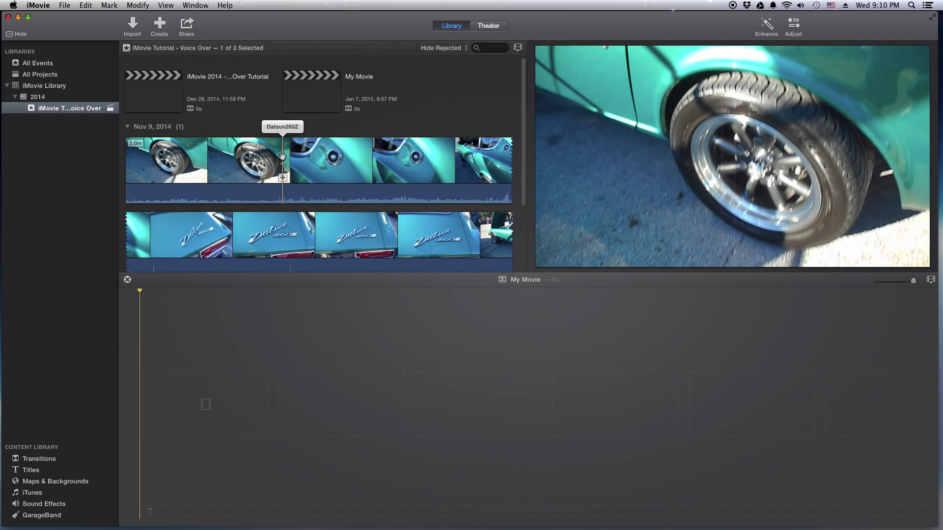
Add the Datsun260Z clip to My Movie, then detach and delete its camera audio.
{"action": "left_click", "coordinate": [282, 165]}
{"action": "left_click_drag", "start_coordinate": [197, 166], "coordinate": [245, 397]}
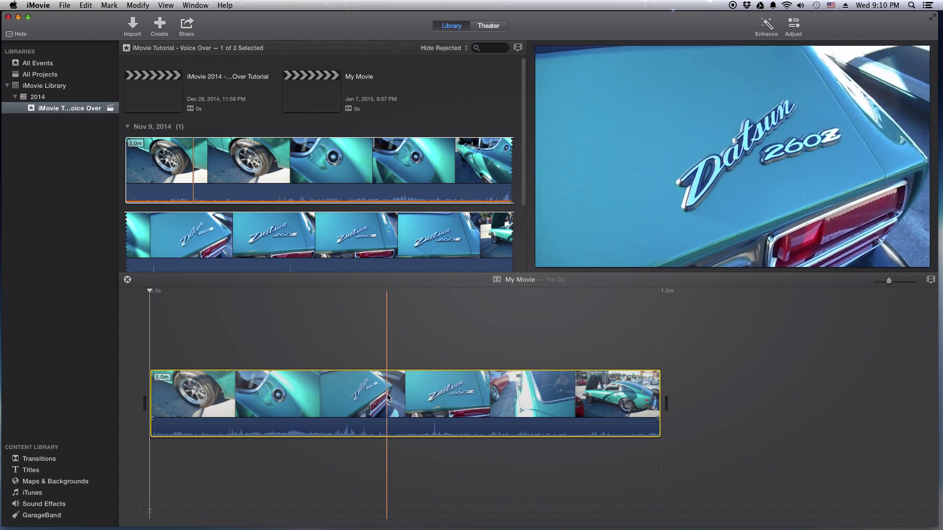
{"action": "left_click", "coordinate": [381, 393]}
{"action": "right_click", "coordinate": [377, 395]}
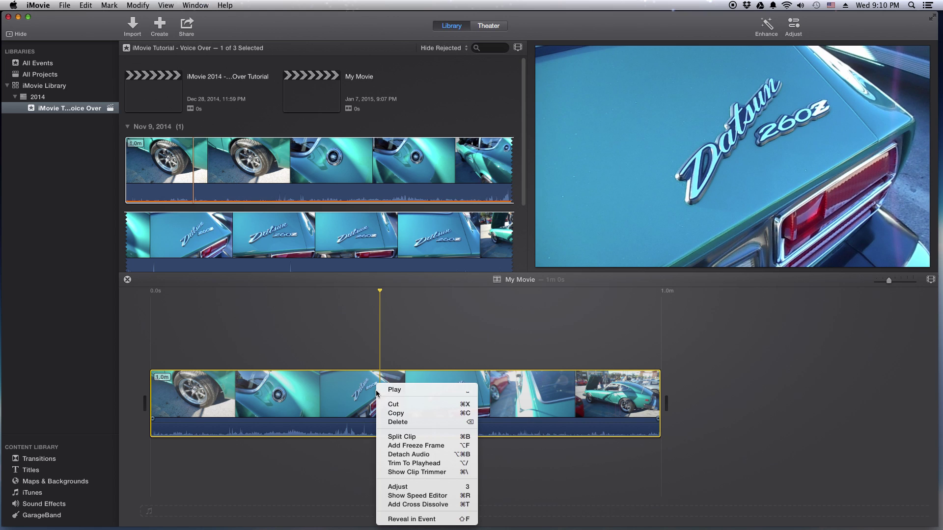
{"action": "left_click", "coordinate": [412, 454]}
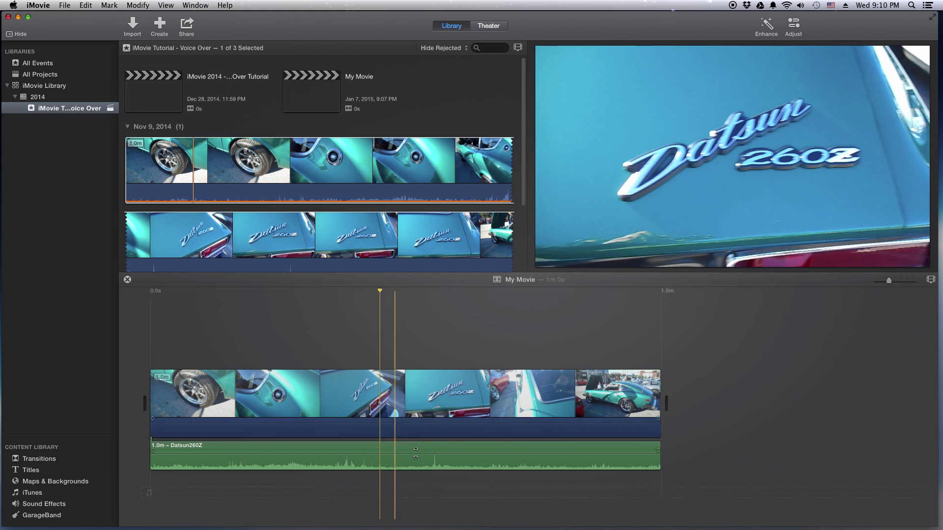
{"action": "left_click", "coordinate": [341, 451]}
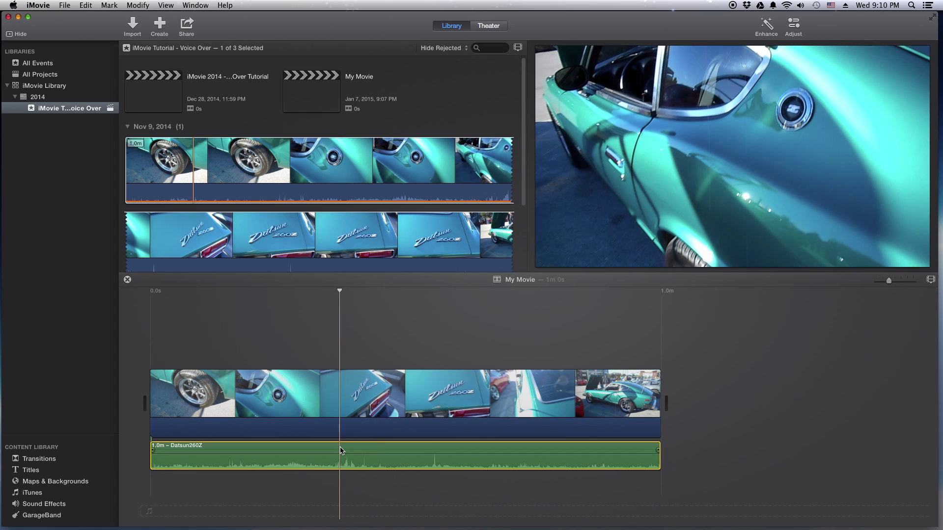
{"action": "key", "text": "Delete"}
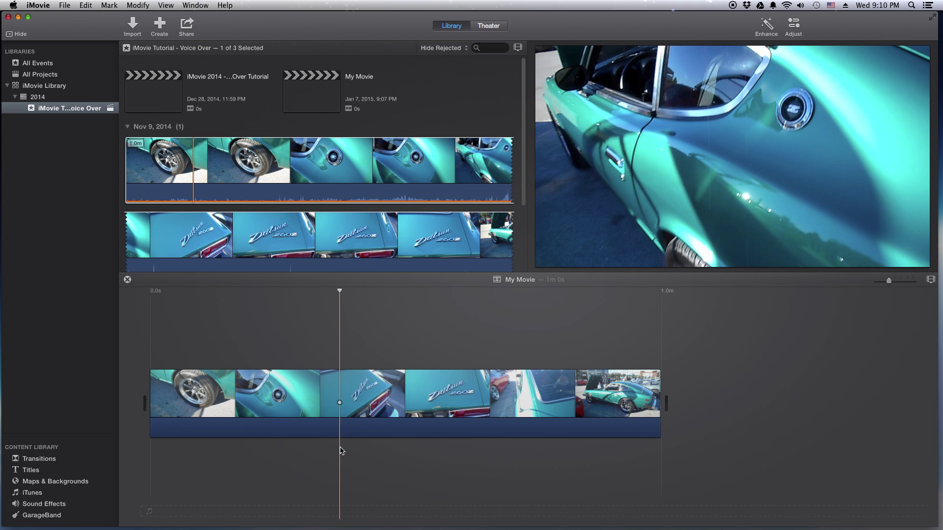
Play the movie back from the start to check it.
{"action": "left_click", "coordinate": [290, 354]}
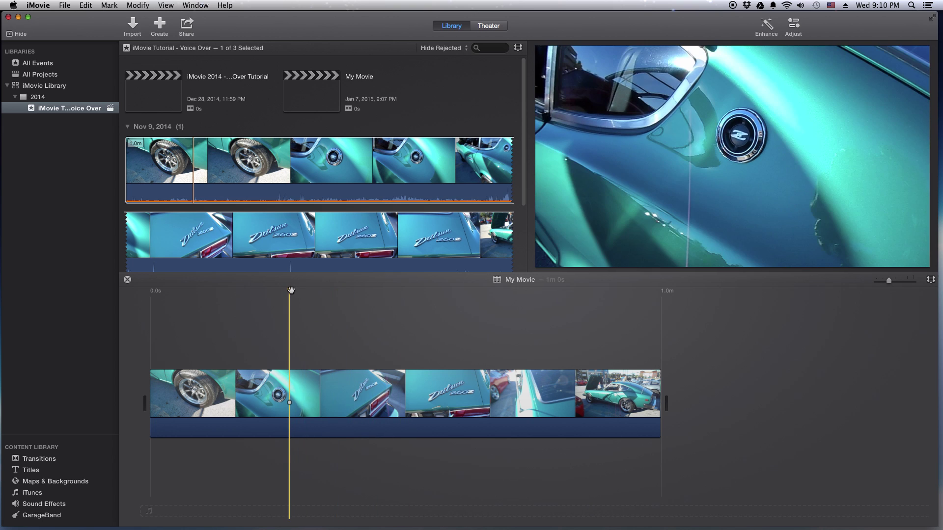
{"action": "left_click", "coordinate": [635, 353]}
{"action": "left_click", "coordinate": [152, 344]}
{"action": "key", "text": "space"}
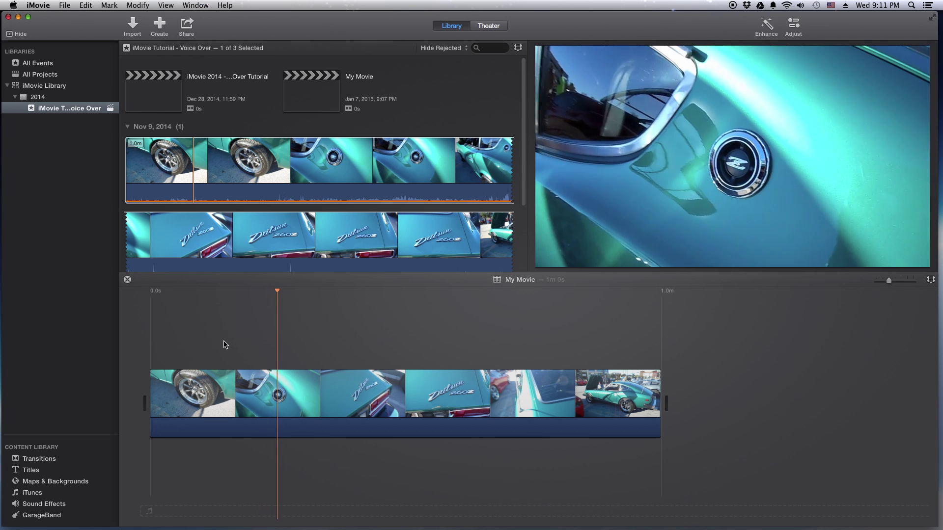
{"action": "key", "text": "space"}
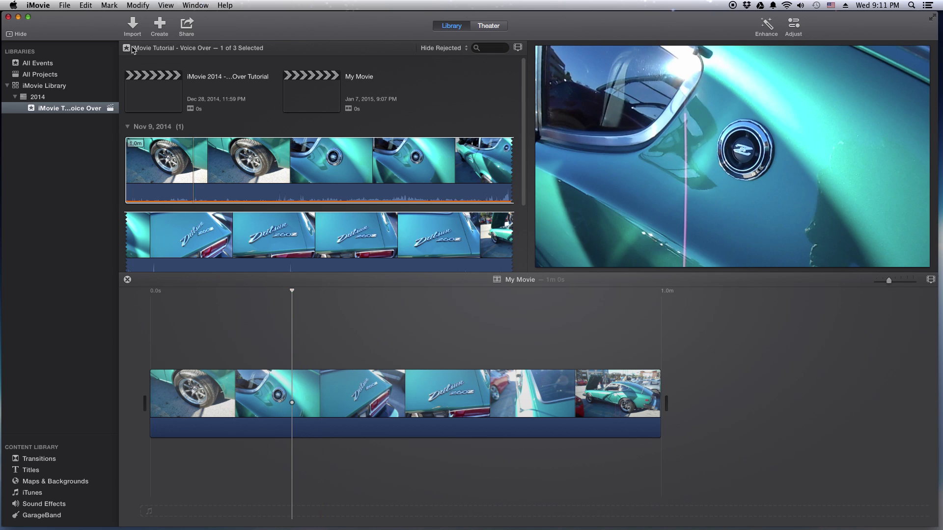
Import Mile_High.mp3 via Import Media, collapsing the C&CNov2014Austin folder to reach it.
{"action": "left_click", "coordinate": [63, 6]}
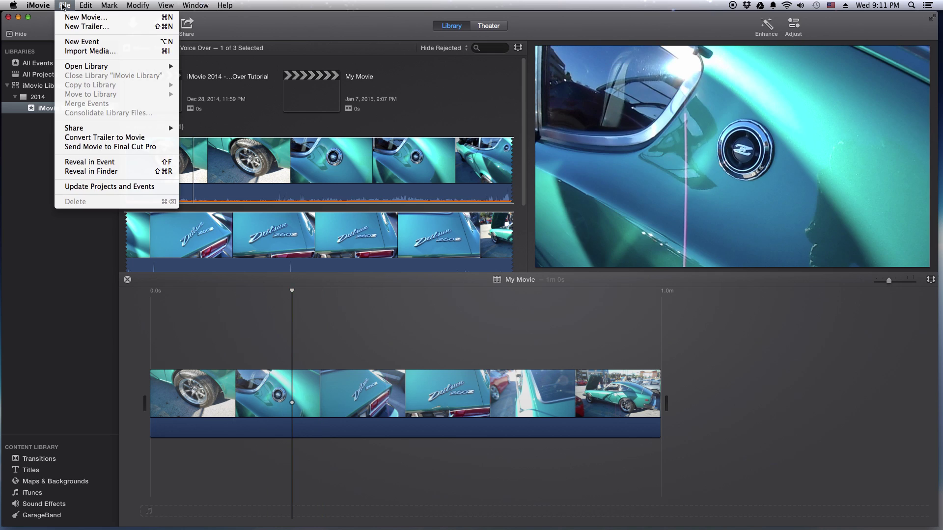
{"action": "left_click", "coordinate": [72, 51]}
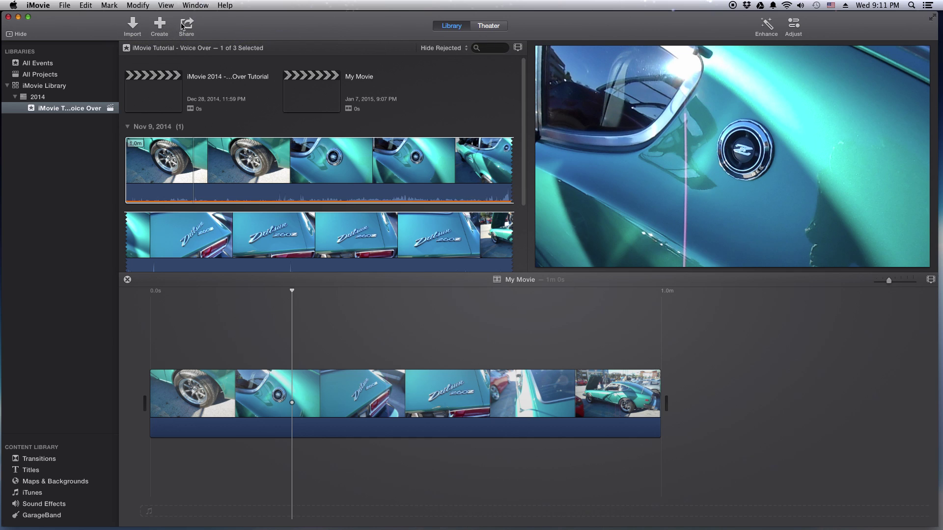
{"action": "mouse_move", "coordinate": [640, 238]}
{"action": "left_click", "coordinate": [133, 26]}
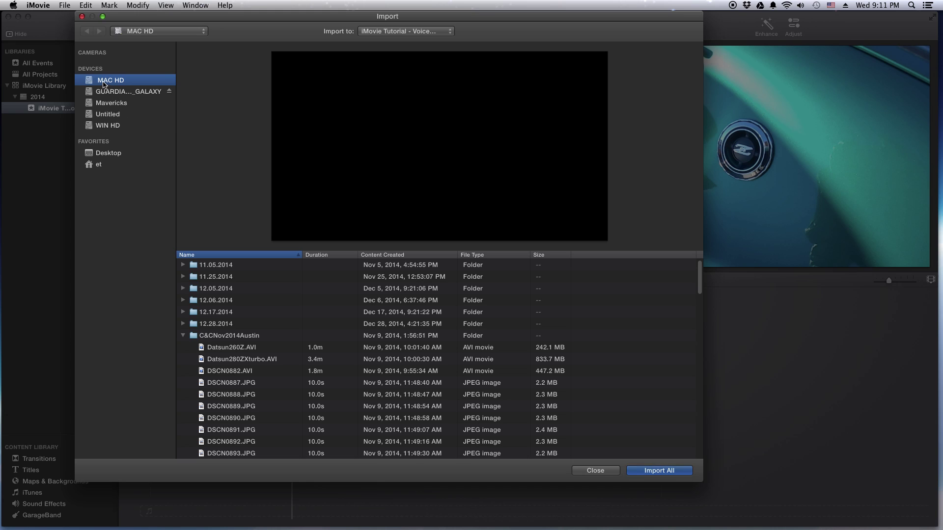
{"action": "scroll", "coordinate": [297, 366], "scroll_direction": "down", "scroll_amount": 5}
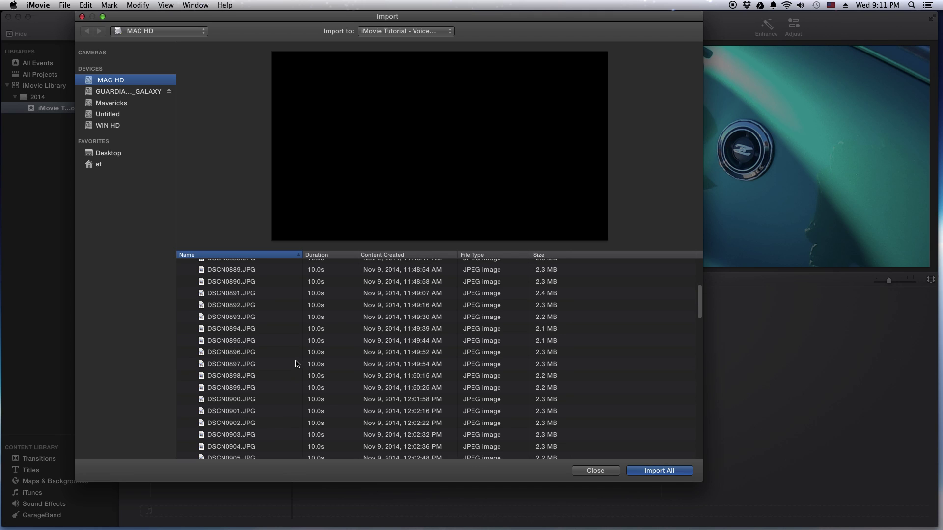
{"action": "scroll", "coordinate": [296, 364], "scroll_direction": "up", "scroll_amount": 5}
{"action": "left_click", "coordinate": [184, 336]}
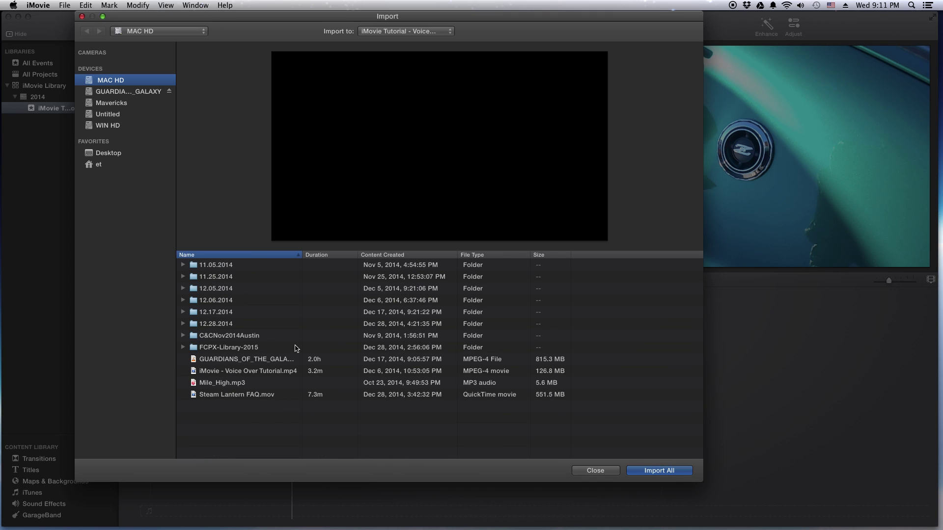
{"action": "left_click", "coordinate": [211, 383]}
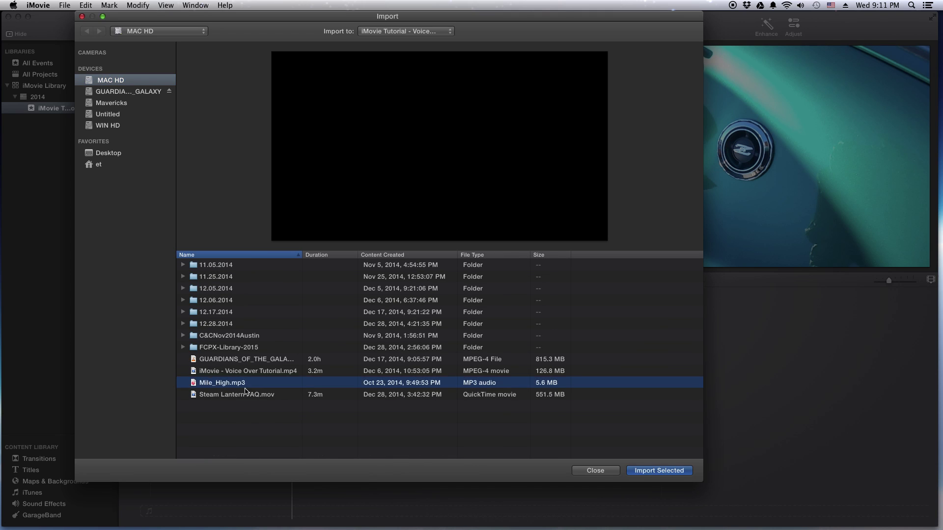
{"action": "left_click", "coordinate": [659, 471]}
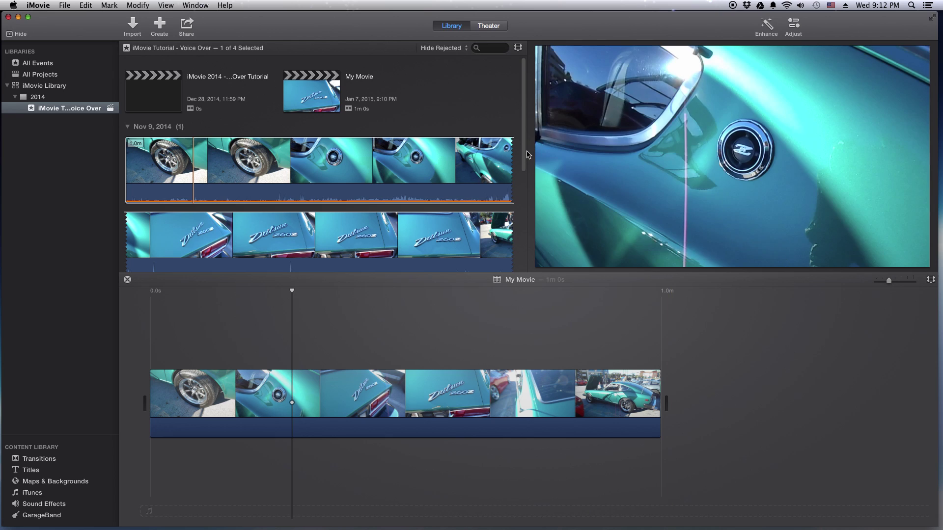
Place the Mile_High music beneath the Datsun footage and set its volume to 25%.
{"action": "left_click_drag", "start_coordinate": [524, 156], "coordinate": [529, 263]}
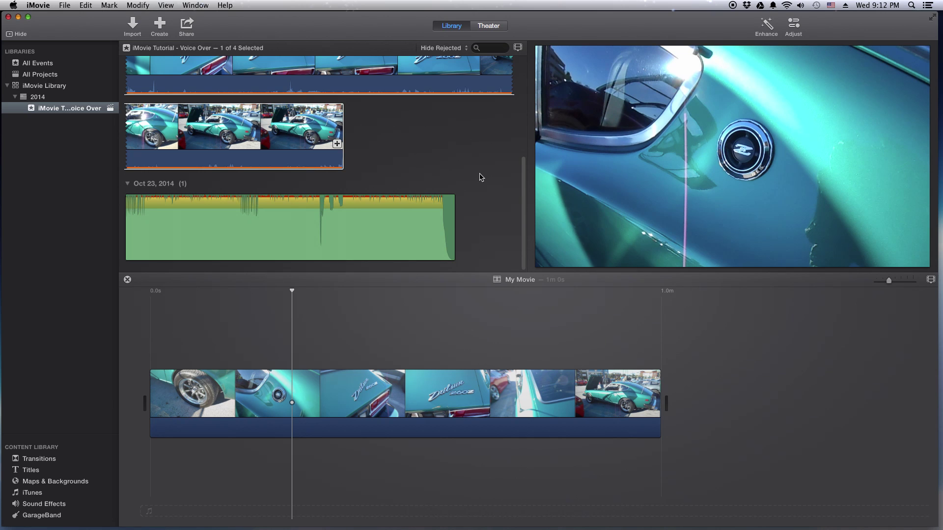
{"action": "left_click", "coordinate": [364, 232]}
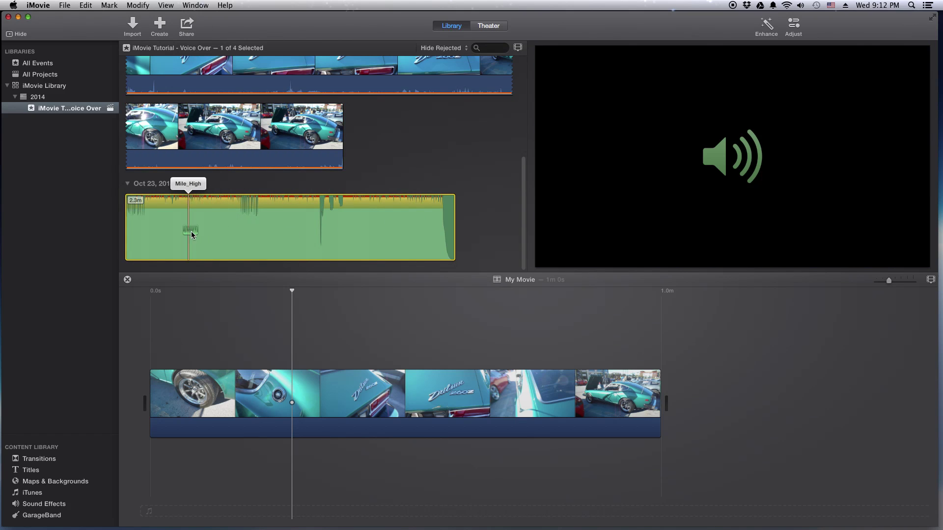
{"action": "left_click_drag", "start_coordinate": [189, 236], "coordinate": [152, 457]}
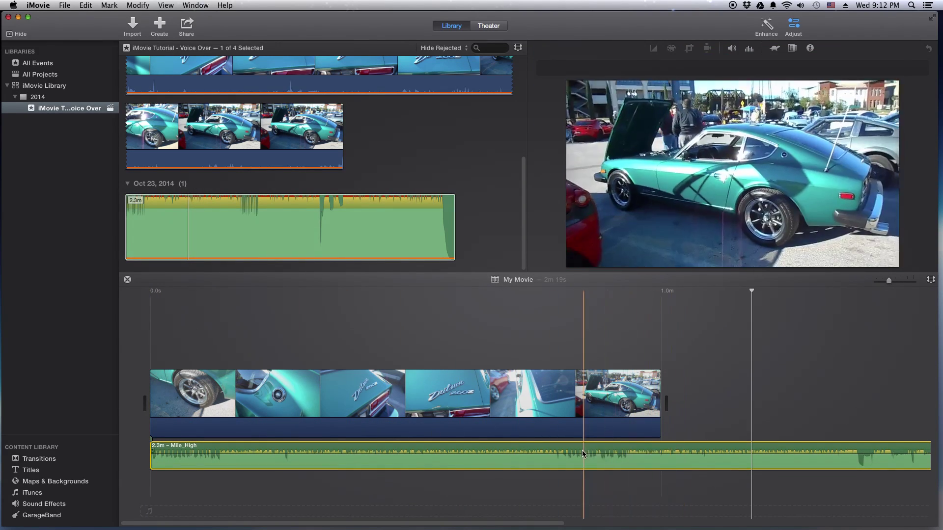
{"action": "left_click_drag", "start_coordinate": [576, 455], "coordinate": [575, 457]}
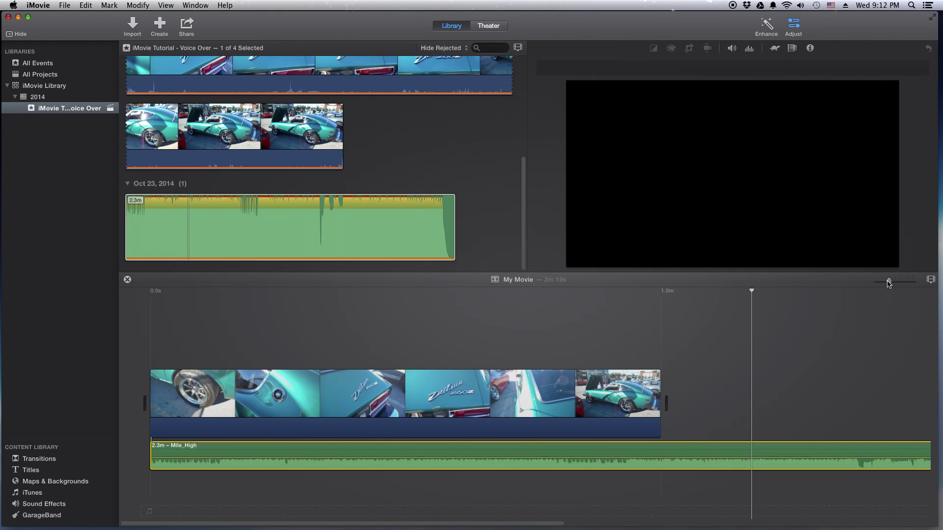
Trim the Mile_High music, split it at the 1.0m mark, and select the later piece.
{"action": "left_click_drag", "start_coordinate": [889, 283], "coordinate": [882, 281]}
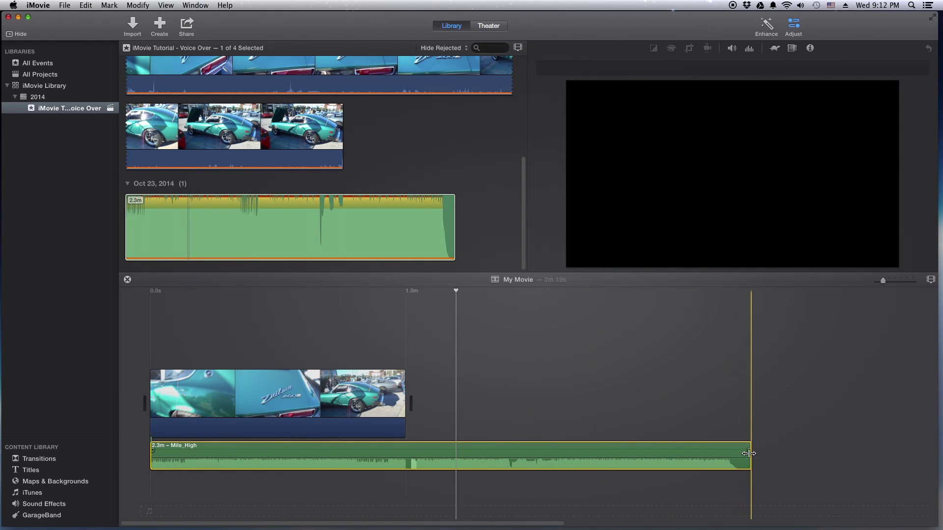
{"action": "left_click_drag", "start_coordinate": [748, 454], "coordinate": [644, 456]}
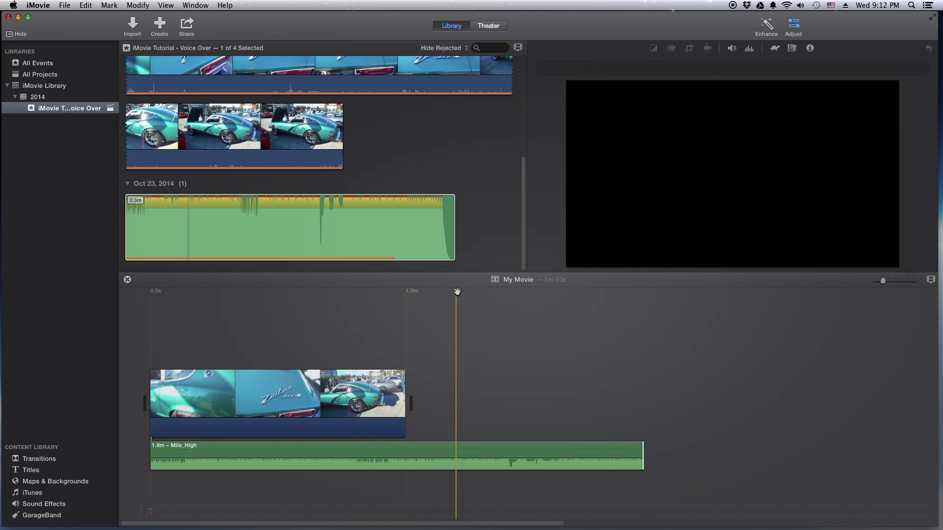
{"action": "left_click_drag", "start_coordinate": [456, 291], "coordinate": [405, 294]}
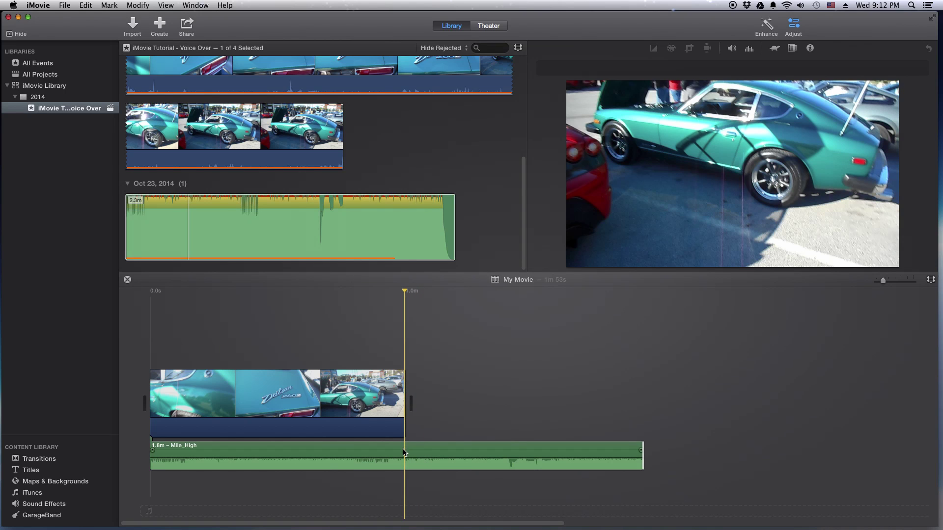
{"action": "right_click", "coordinate": [404, 452]}
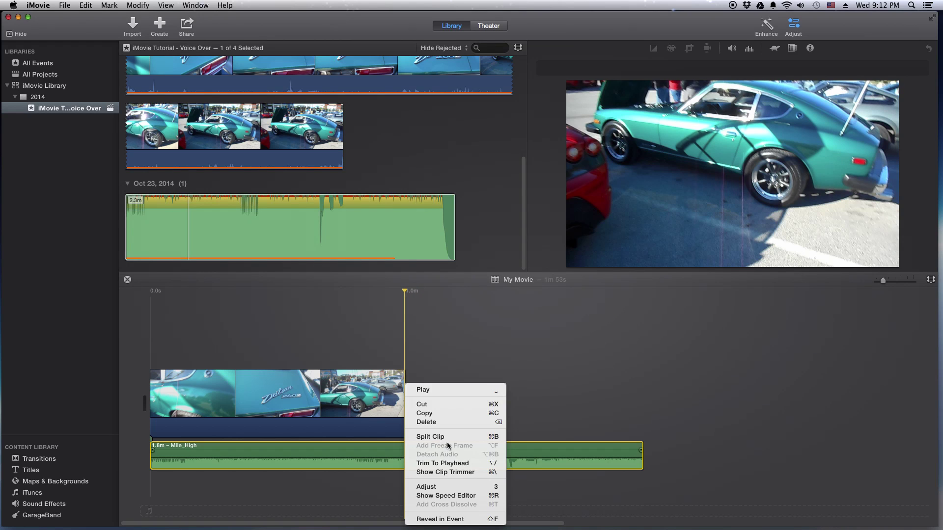
{"action": "left_click", "coordinate": [495, 440]}
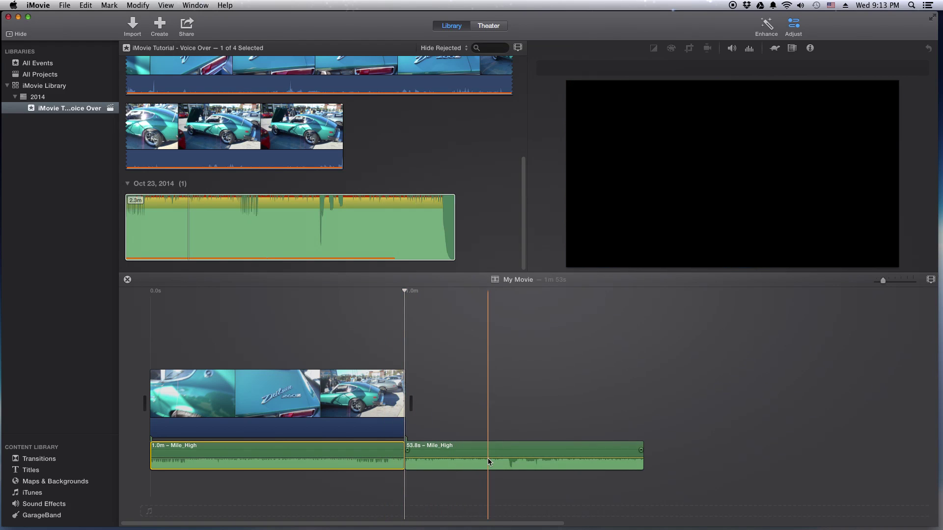
{"action": "left_click", "coordinate": [489, 455]}
{"action": "key", "text": "Delete"}
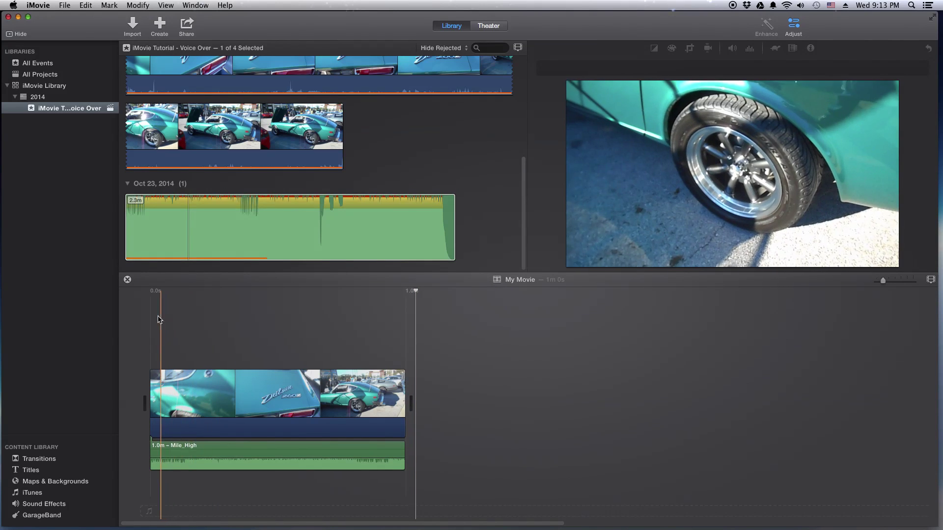
{"action": "key", "text": "space"}
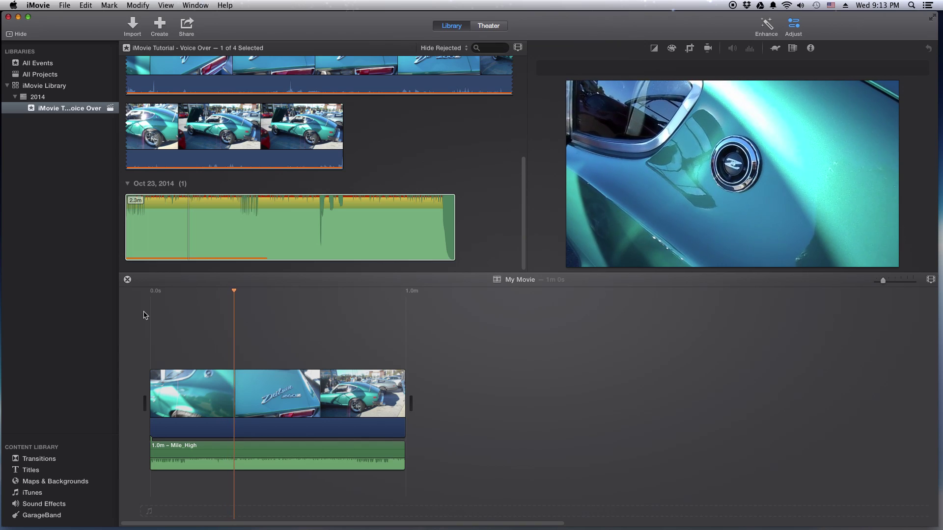
{"action": "key", "text": "space"}
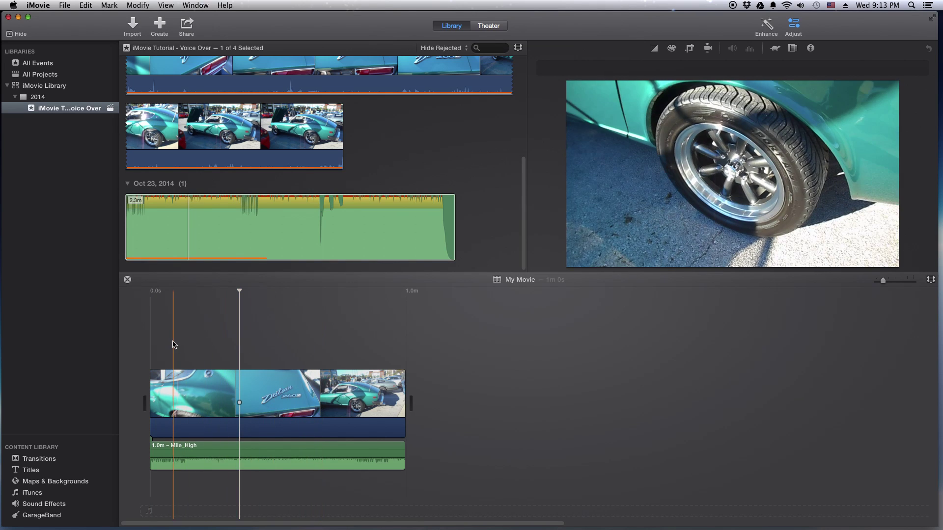
Lower the Mile_High music clip's volume to 32%, then deselect it.
{"action": "left_click", "coordinate": [149, 340]}
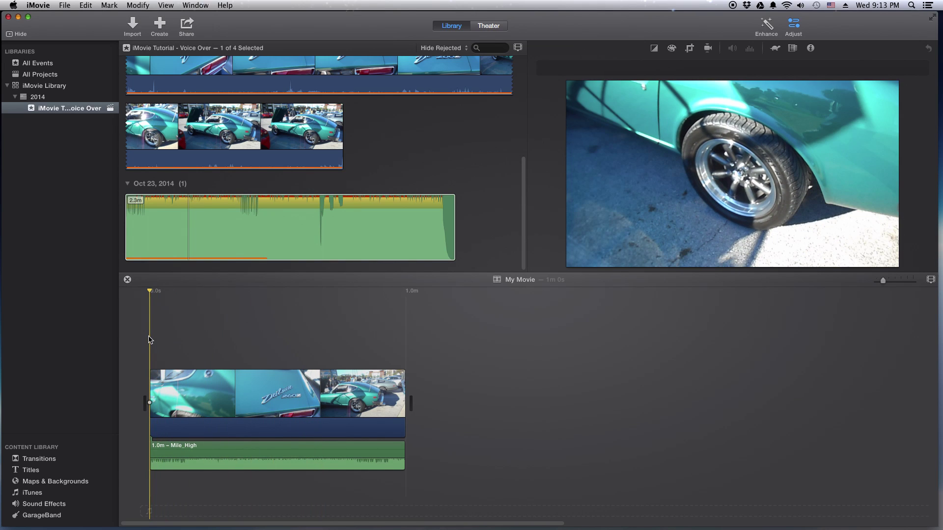
{"action": "left_click", "coordinate": [227, 448]}
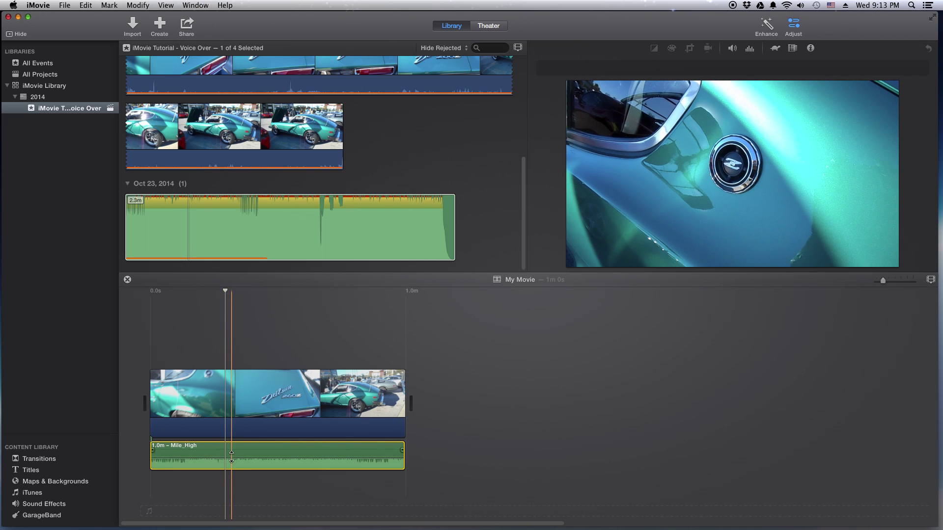
{"action": "left_click", "coordinate": [231, 456]}
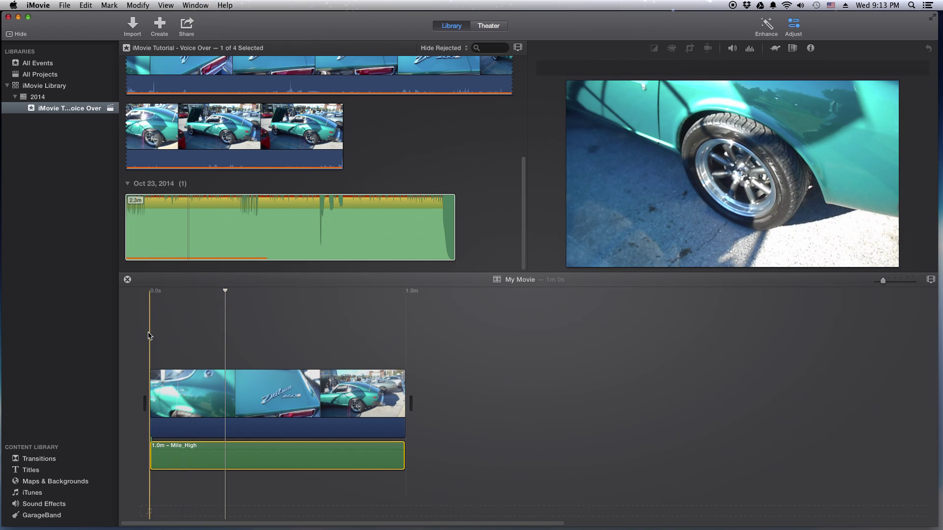
{"action": "left_click", "coordinate": [150, 336]}
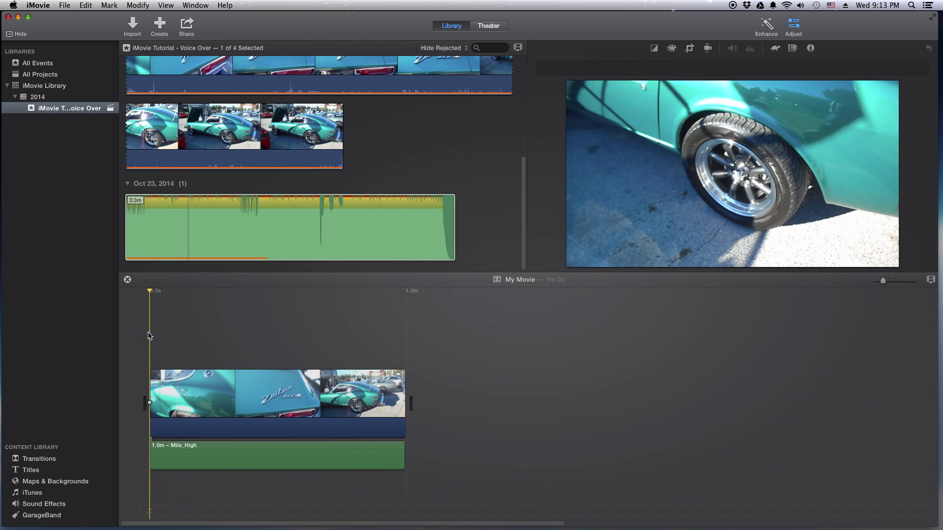
Choose Window > Record Voiceover to show the voiceover controls under the viewer.
{"action": "left_click", "coordinate": [191, 4]}
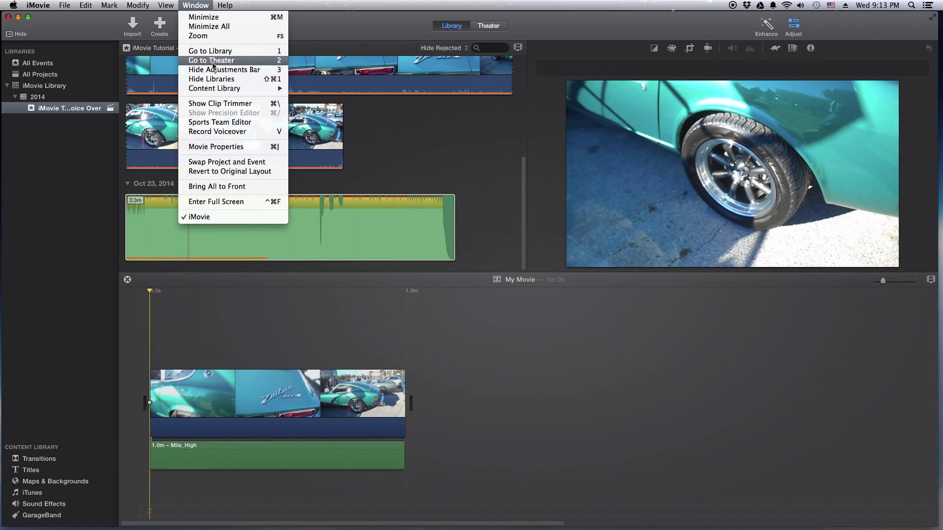
{"action": "left_click", "coordinate": [239, 134]}
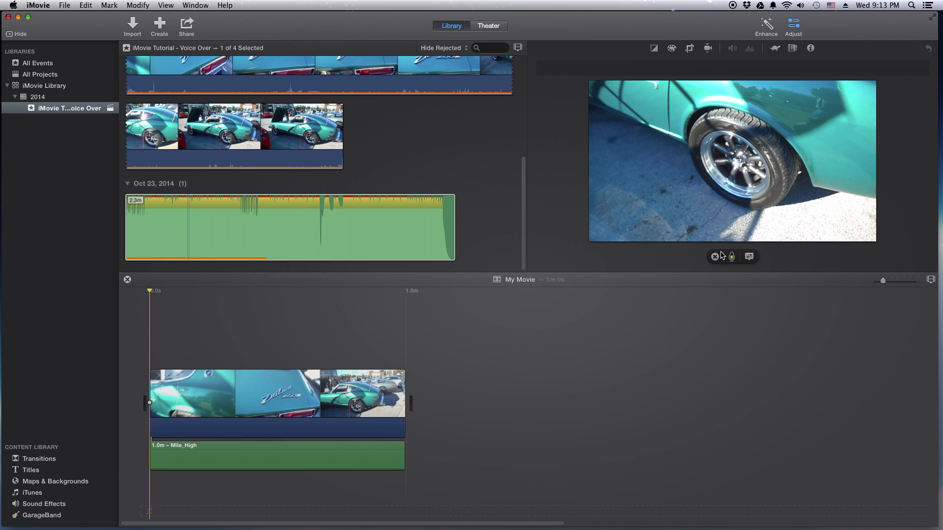
{"action": "mouse_move", "coordinate": [772, 209]}
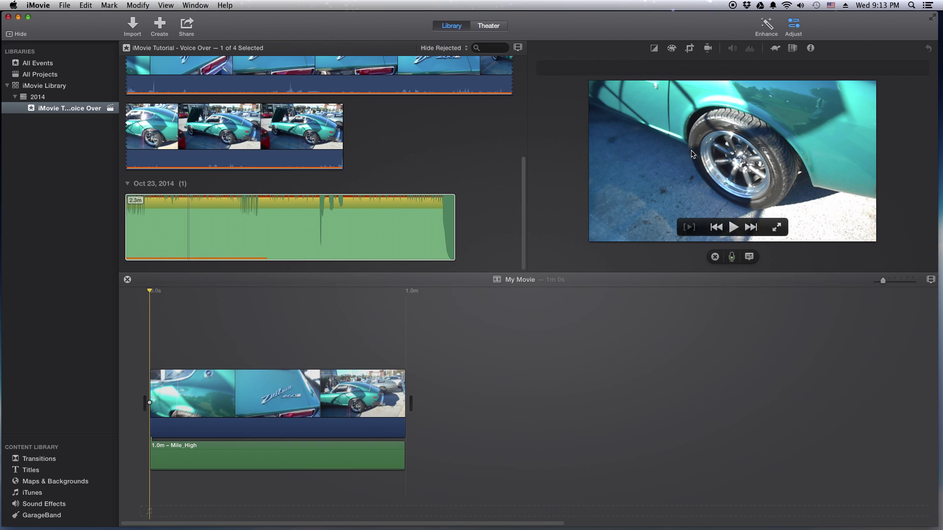
Choose AT2005USB as the voiceover input source and close the options popover.
{"action": "left_click", "coordinate": [750, 257]}
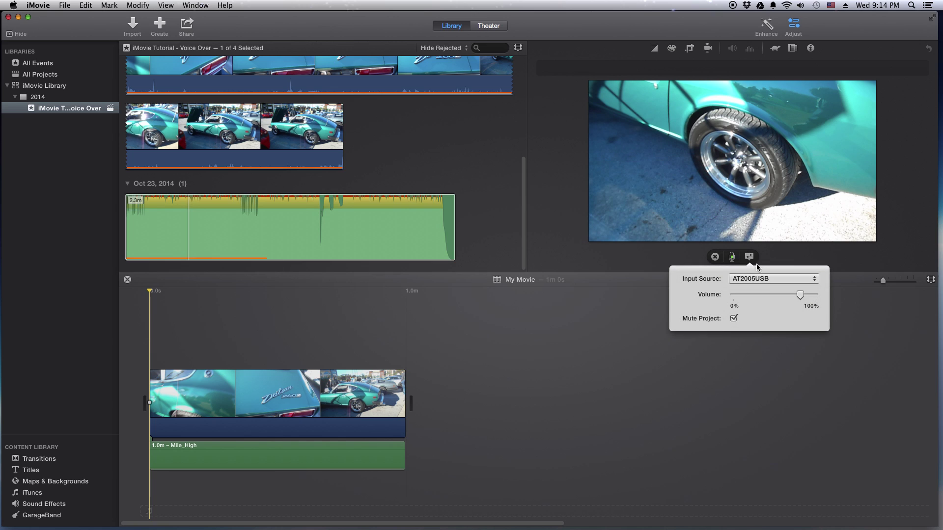
{"action": "left_click", "coordinate": [814, 280]}
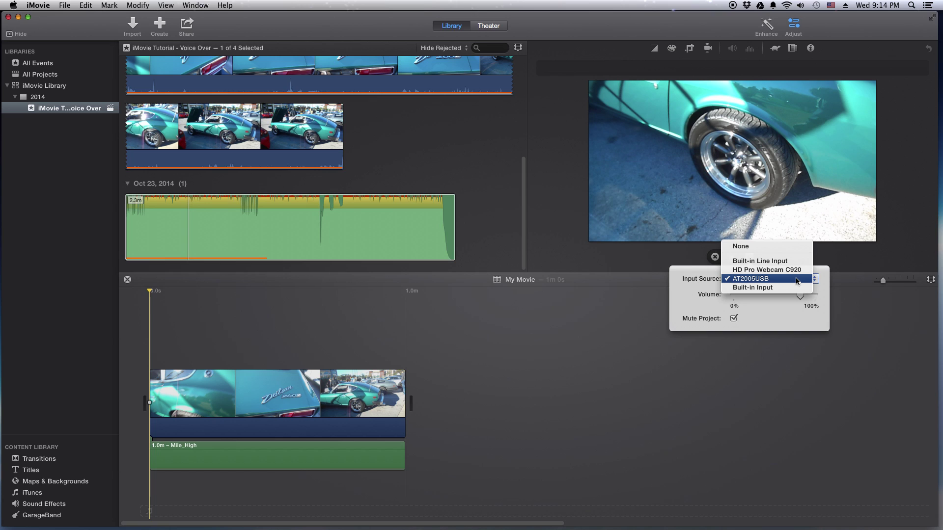
{"action": "left_click", "coordinate": [798, 280]}
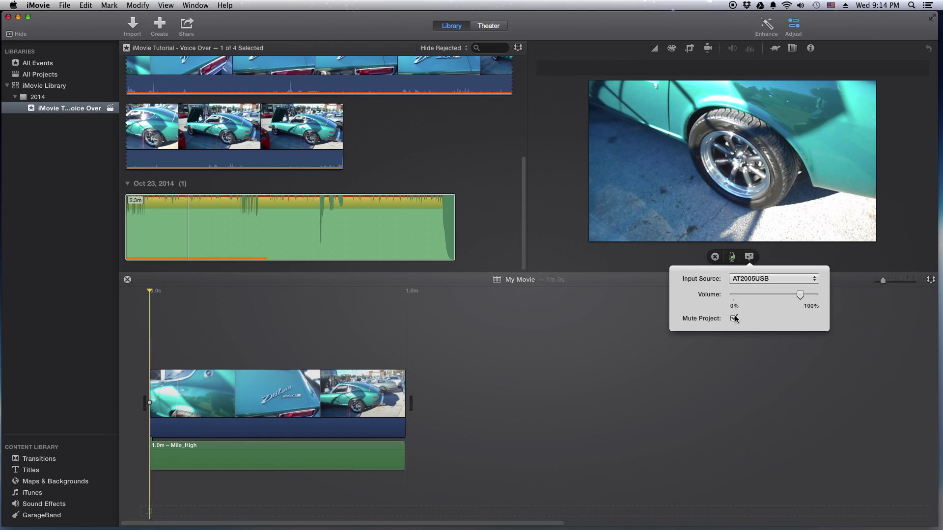
{"action": "left_click", "coordinate": [857, 316]}
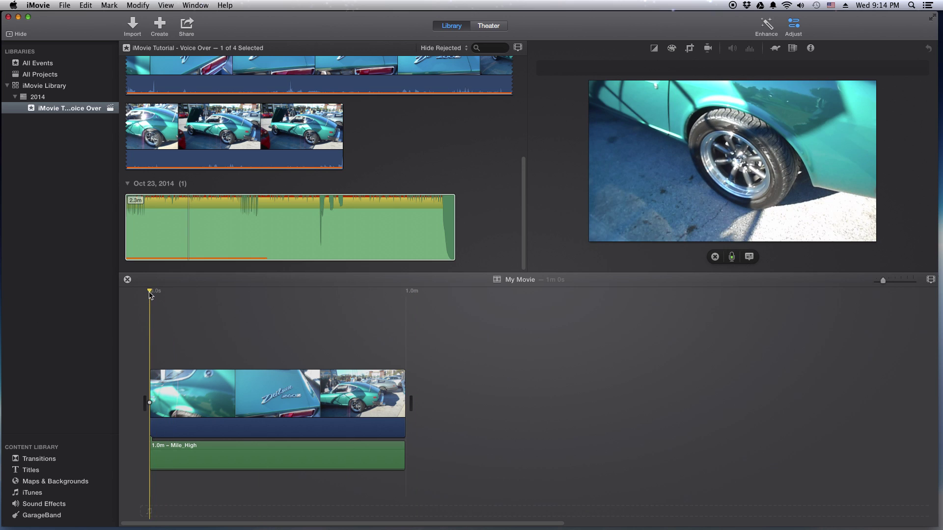
Start recording narration with the playhead at about 6 seconds in.
{"action": "left_click_drag", "start_coordinate": [151, 292], "coordinate": [177, 293]}
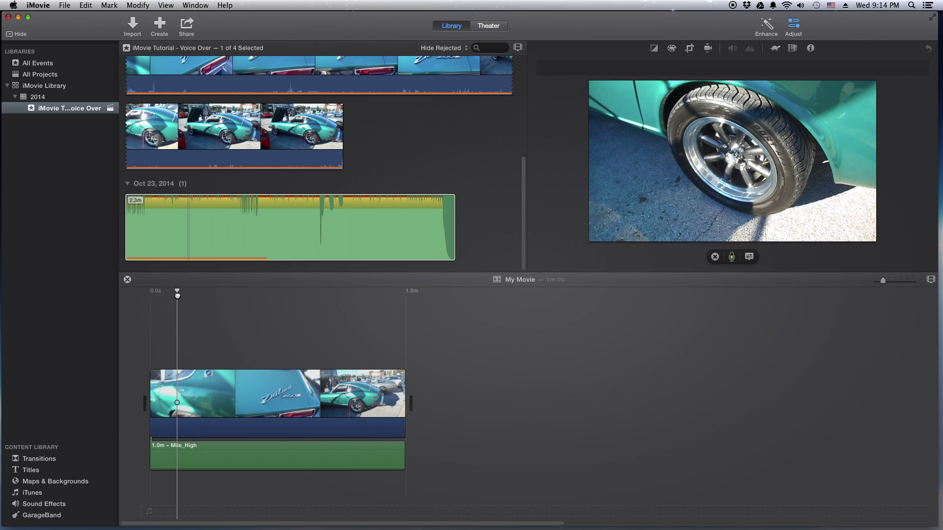
{"action": "left_click", "coordinate": [732, 256]}
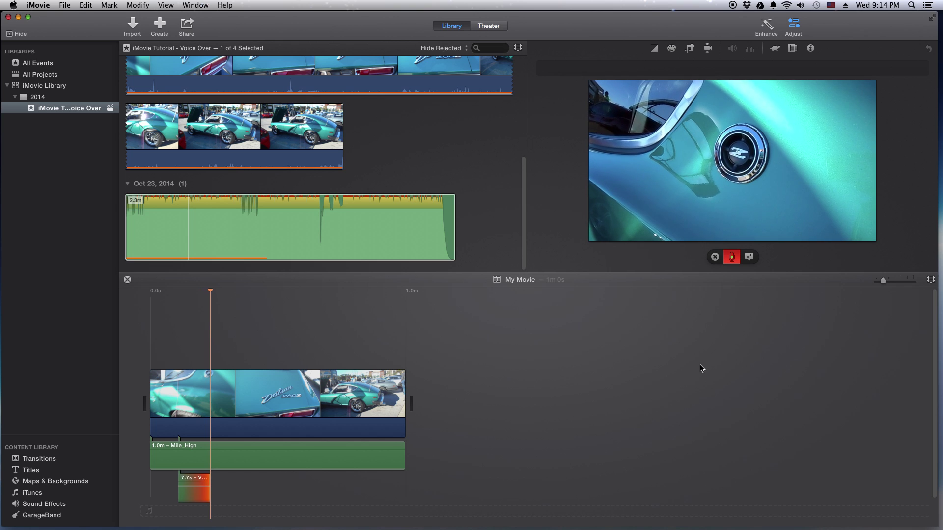
Stop the voiceover recording, raise the Mile_High music to 56%, and preview.
{"action": "left_click", "coordinate": [732, 257]}
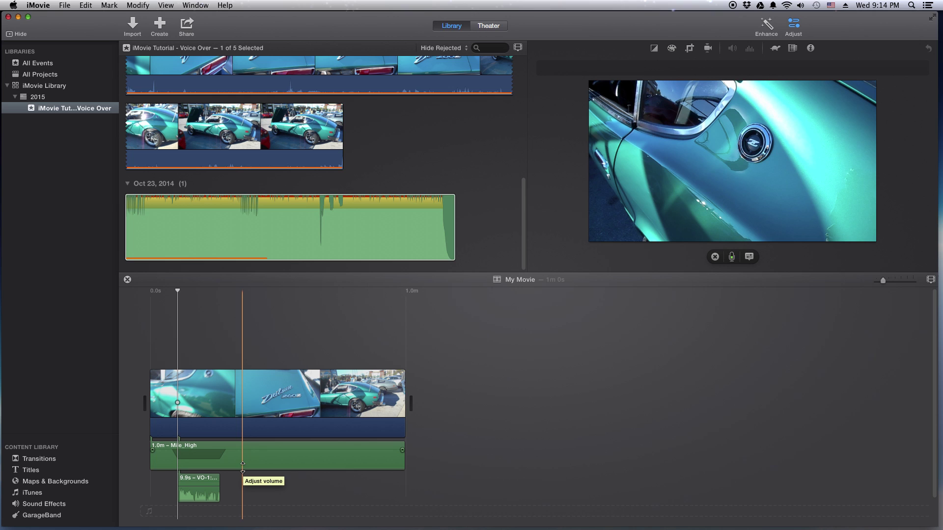
{"action": "left_click_drag", "start_coordinate": [242, 466], "coordinate": [243, 452]}
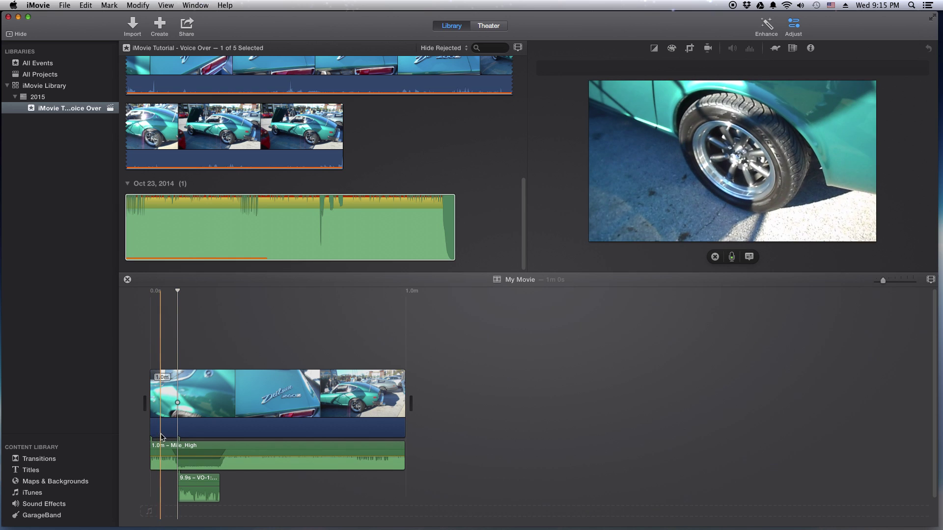
{"action": "key", "text": "space"}
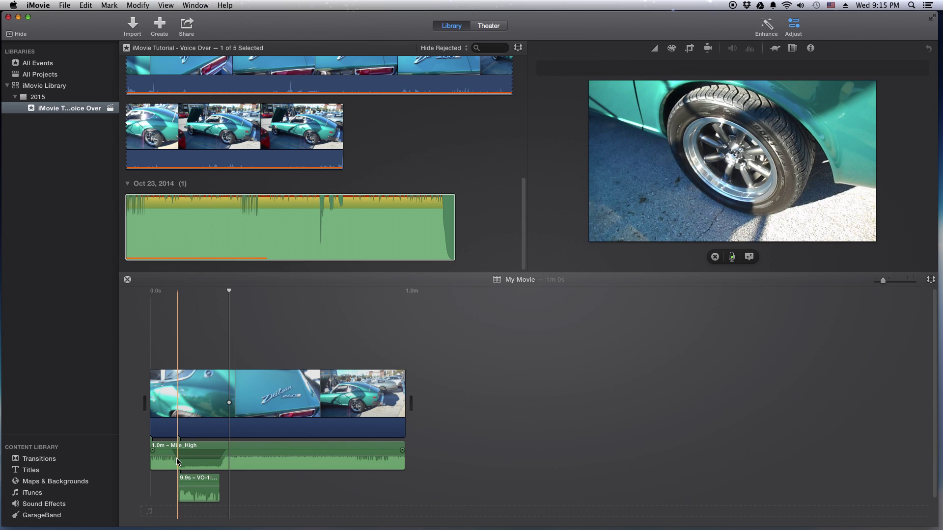
Split the Mile_High music at the voice-over's start and end, then delete the 9.9s middle piece.
{"action": "right_click", "coordinate": [177, 461]}
{"action": "left_click", "coordinate": [195, 445]}
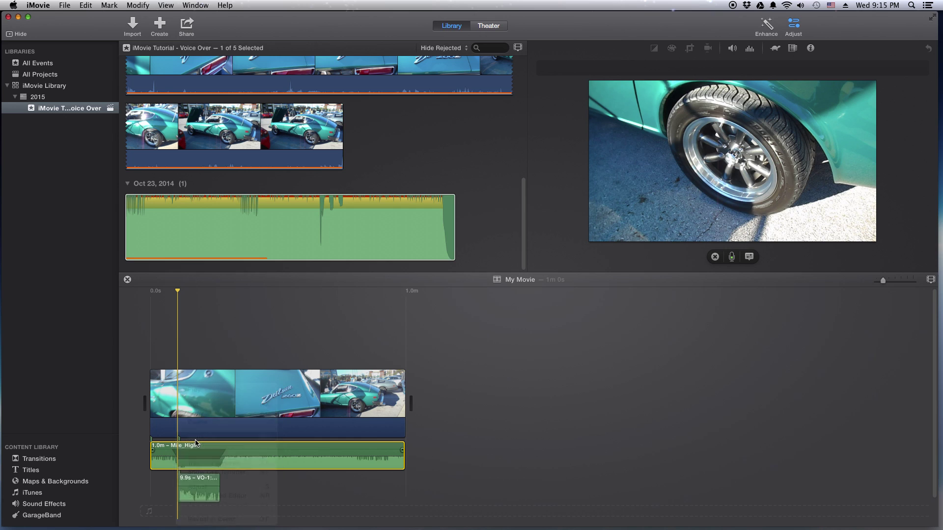
{"action": "key", "text": "super+b"}
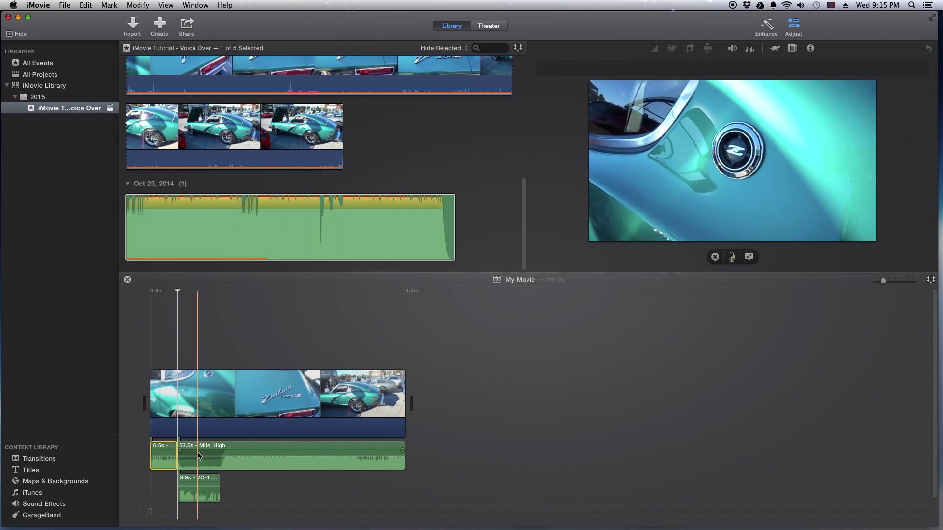
{"action": "left_click", "coordinate": [222, 448]}
{"action": "right_click", "coordinate": [222, 448]}
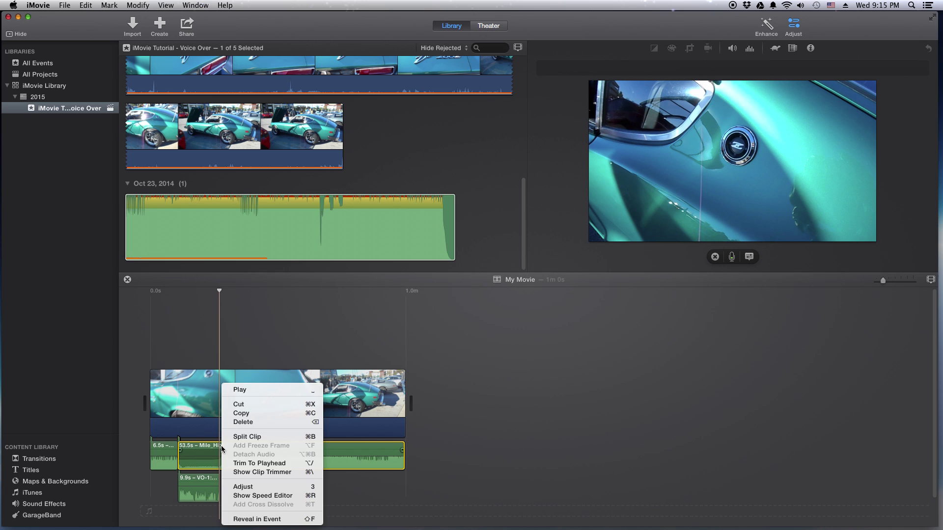
{"action": "left_click", "coordinate": [260, 380]}
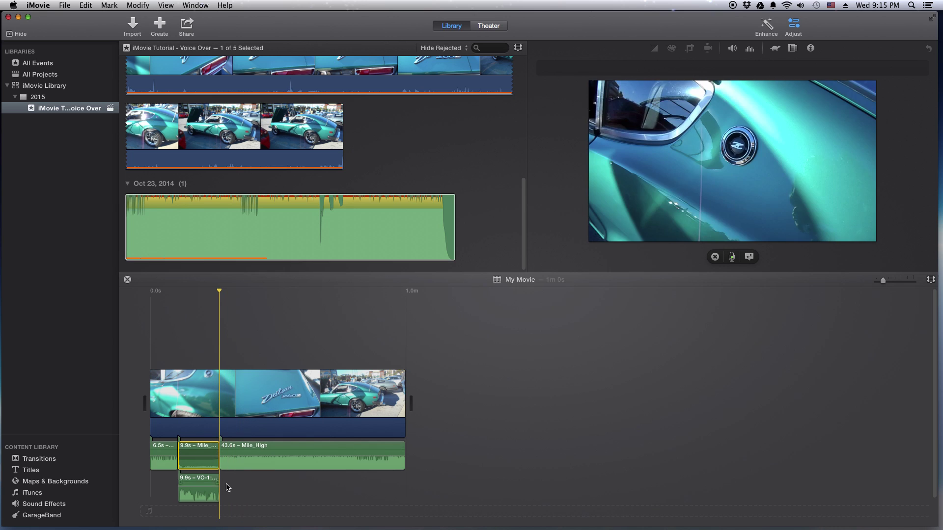
{"action": "left_click", "coordinate": [198, 451]}
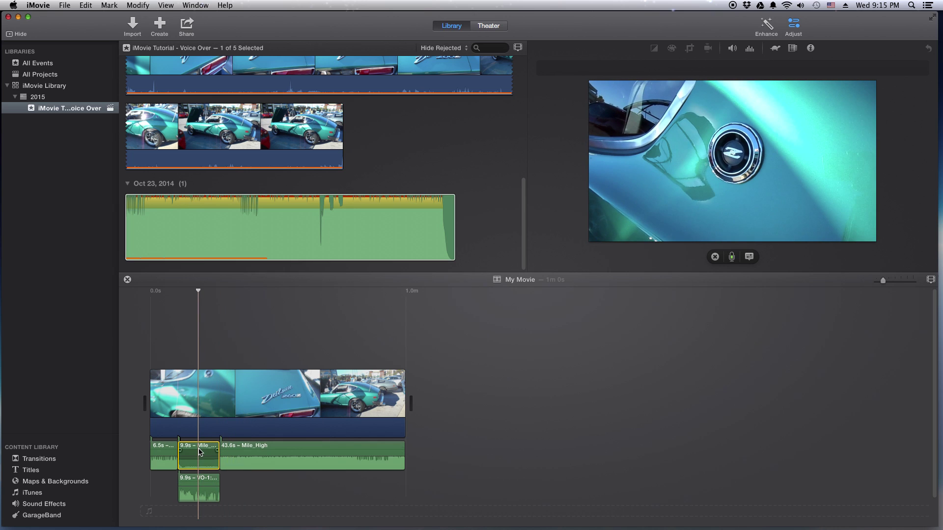
{"action": "key", "text": "Delete"}
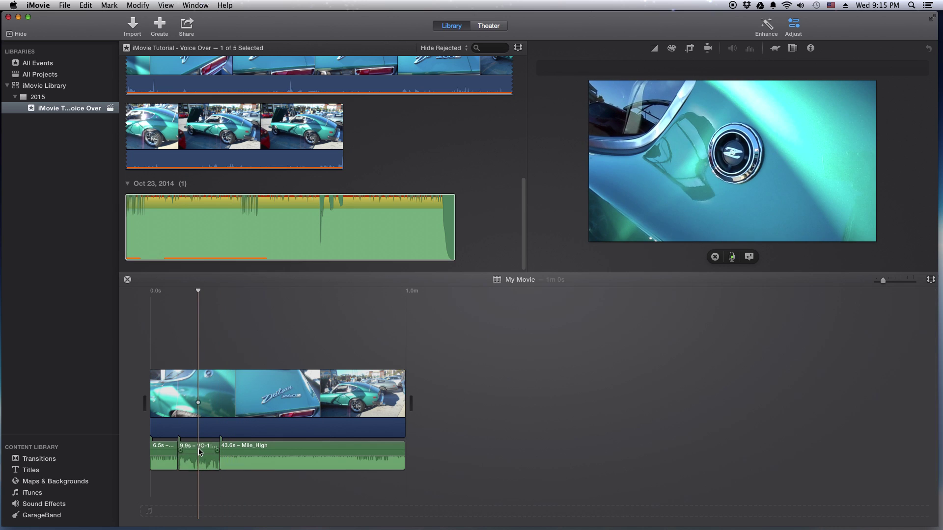
{"action": "left_click", "coordinate": [171, 427]}
{"action": "key", "text": "space"}
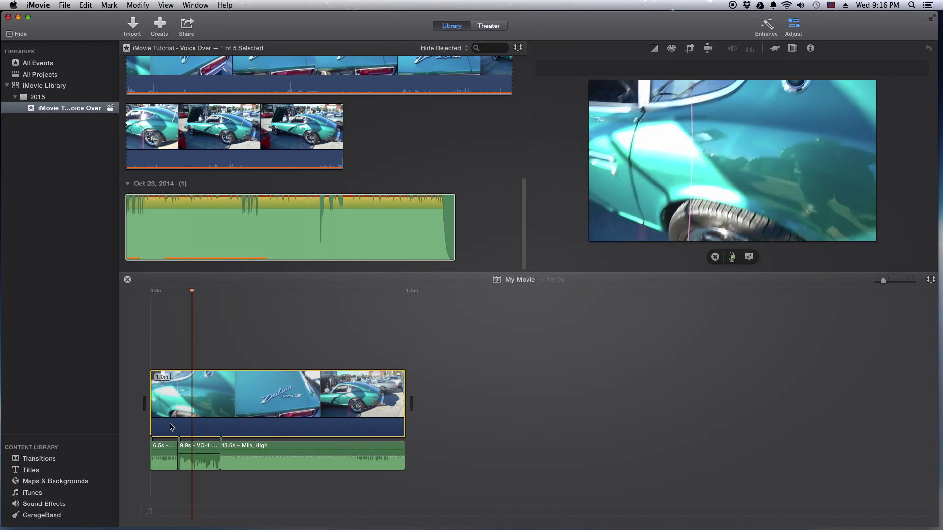
{"action": "key", "text": "space"}
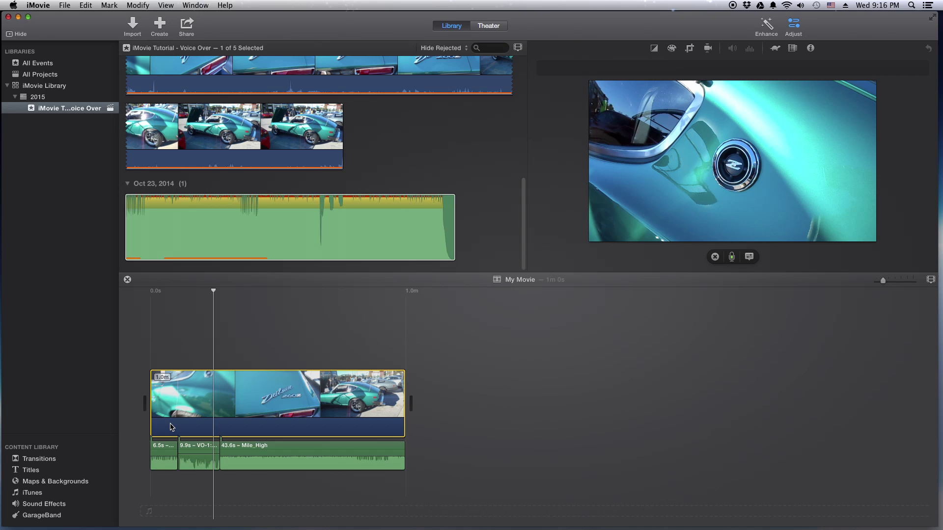
Bring back the YouTube 'iMovie for Beginners 2015' page and scroll to its title, description and comments.
{"action": "mouse_move", "coordinate": [211, 524]}
{"action": "left_click", "coordinate": [314, 513]}
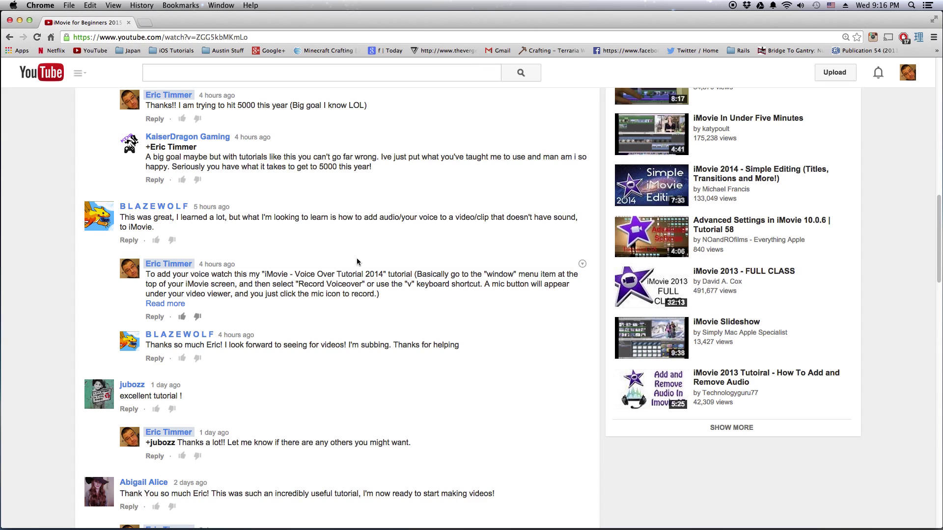
{"action": "scroll", "coordinate": [358, 260], "scroll_direction": "up", "scroll_amount": 15}
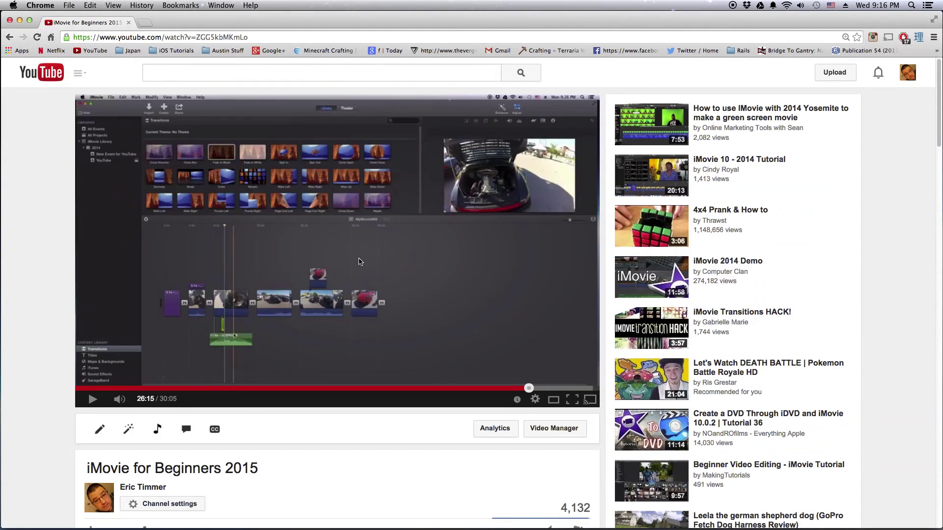
{"action": "scroll", "coordinate": [358, 261], "scroll_direction": "down", "scroll_amount": 6}
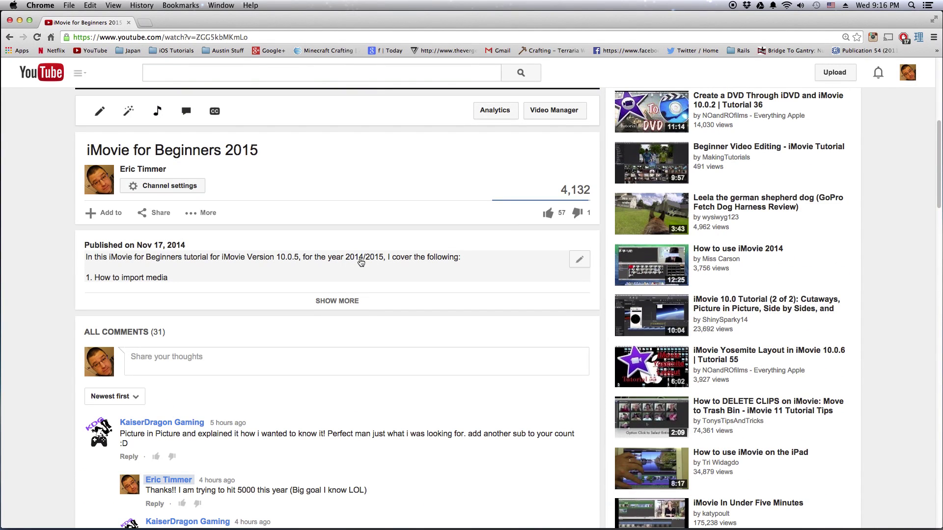